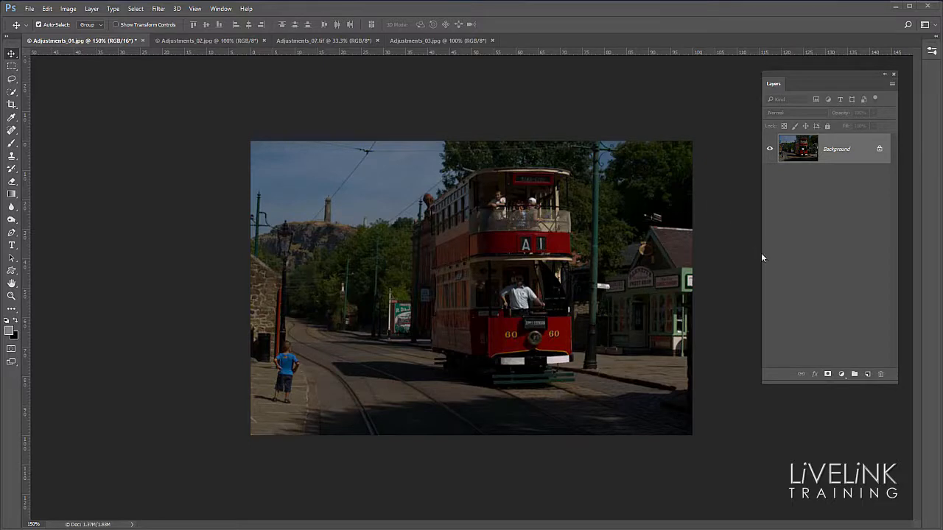
Add a Levels adjustment layer to the tram photo with a white input level of 134 and a midtone value of 1.16
left_click(842, 375)
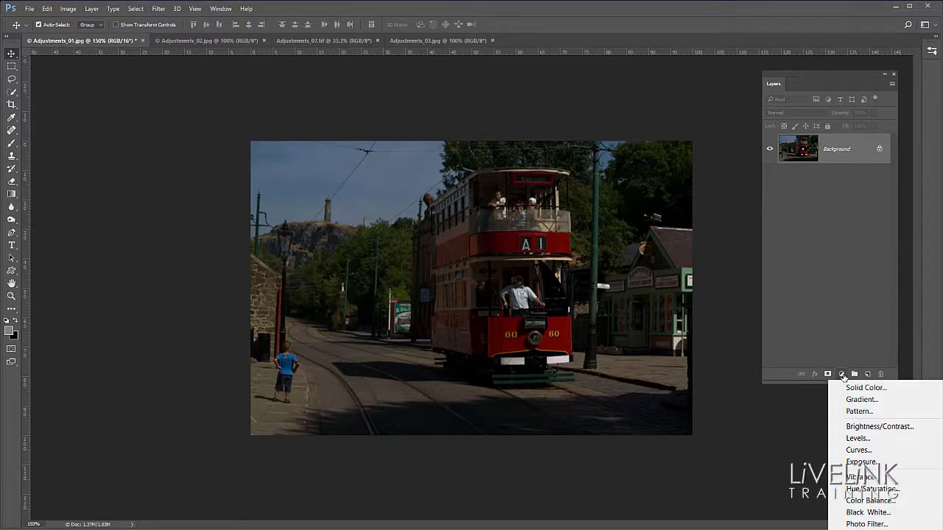
left_click(857, 438)
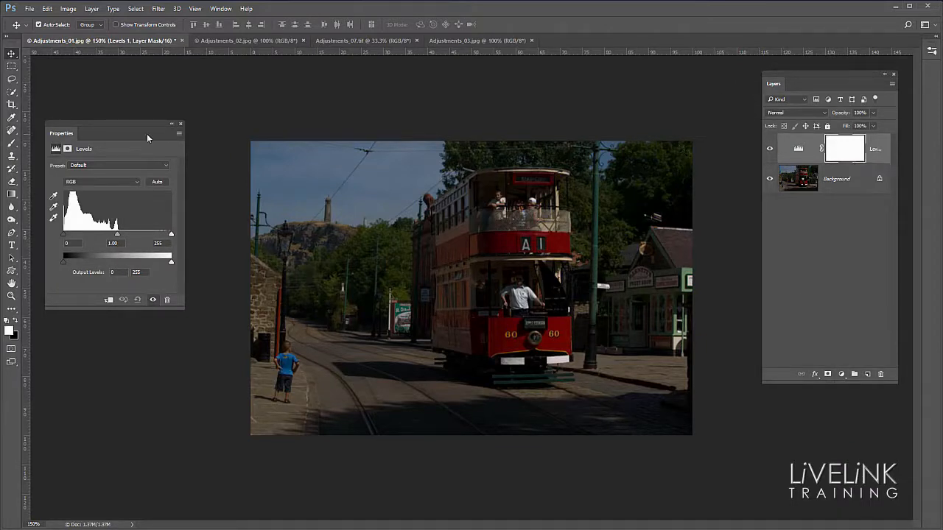
left_click_drag(62, 137, 116, 158)
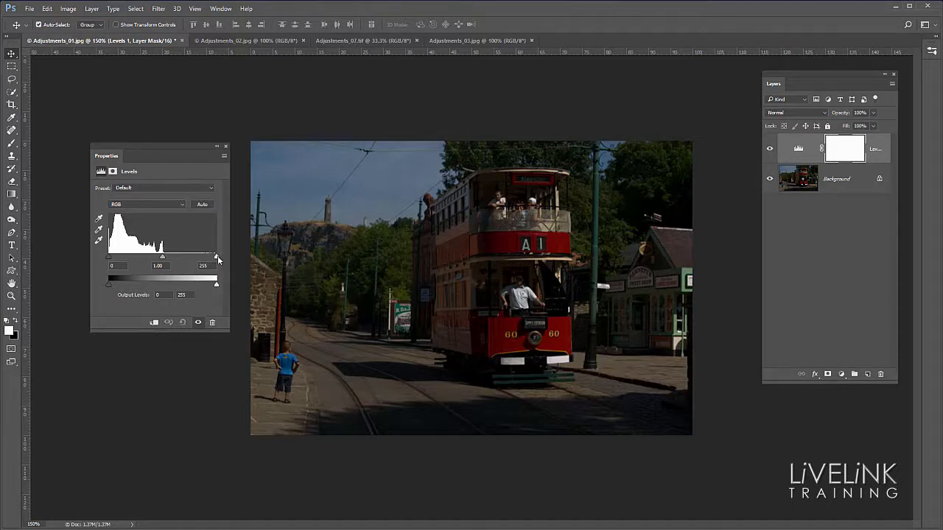
left_click_drag(217, 258, 166, 260)
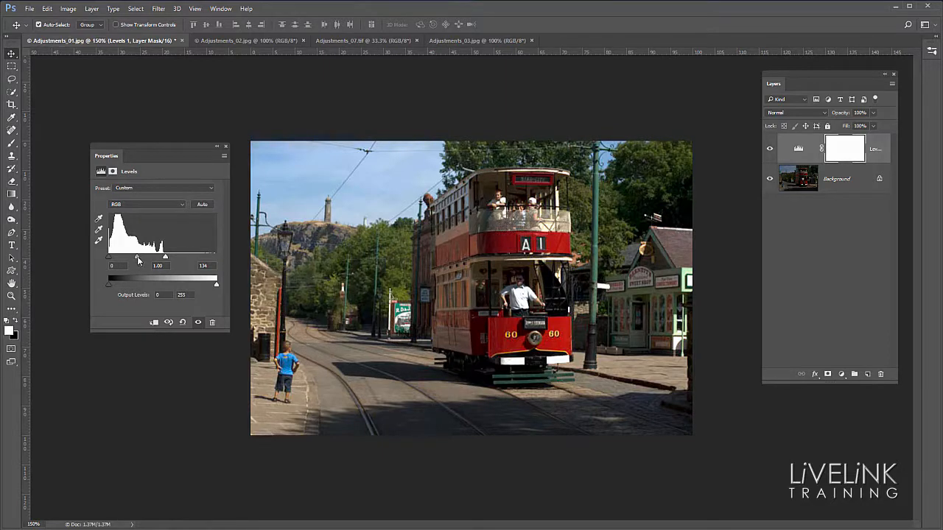
left_click_drag(138, 260, 136, 260)
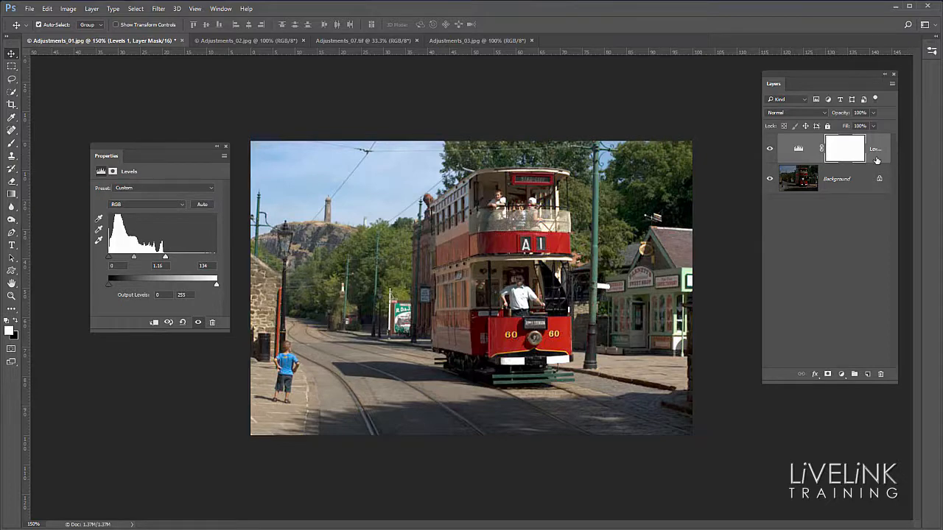
Delete the Levels layer and apply a direct Levels adjustment to the tram photo's Background with the white input level at 134
left_click_drag(877, 160, 882, 374)
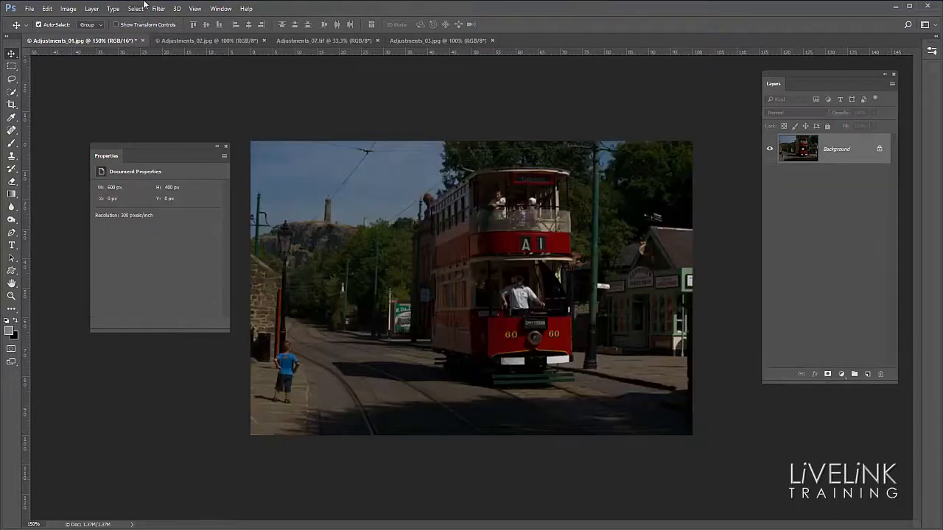
left_click(92, 9)
mouse_move(68, 9)
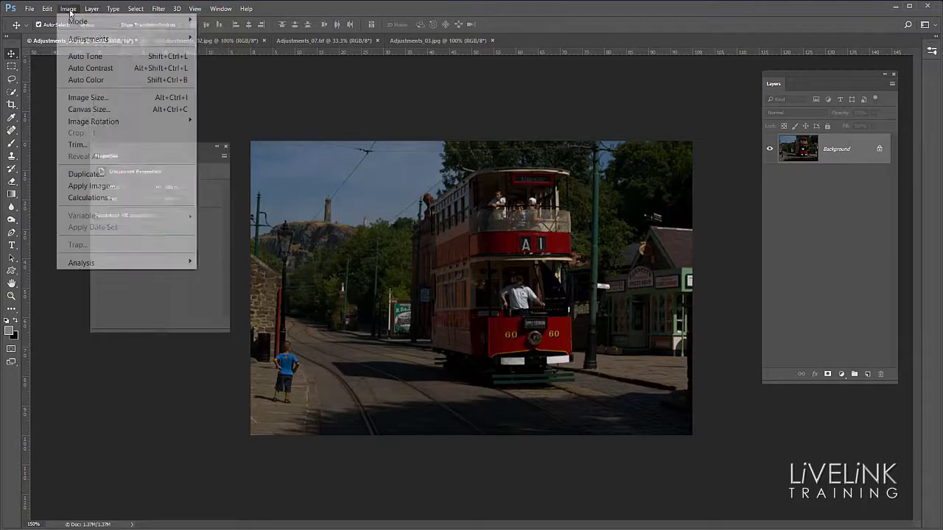
mouse_move(101, 39)
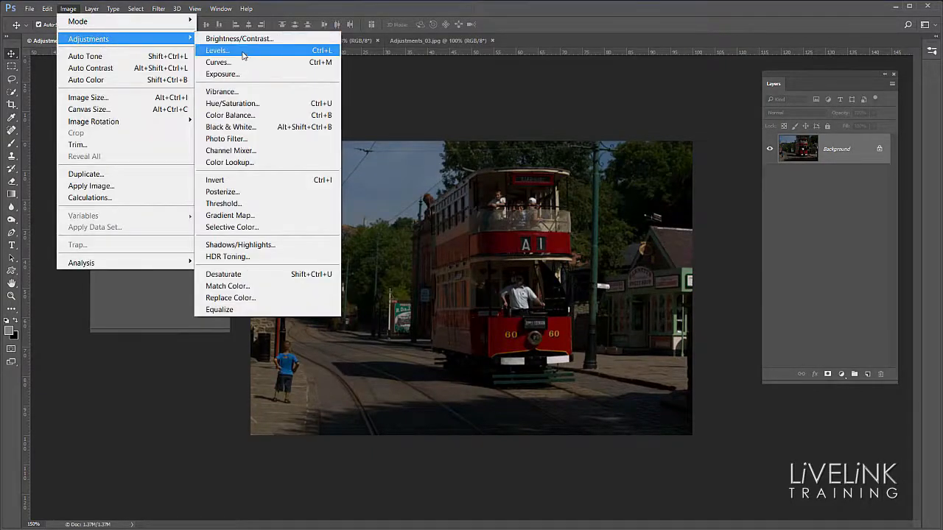
left_click(251, 56)
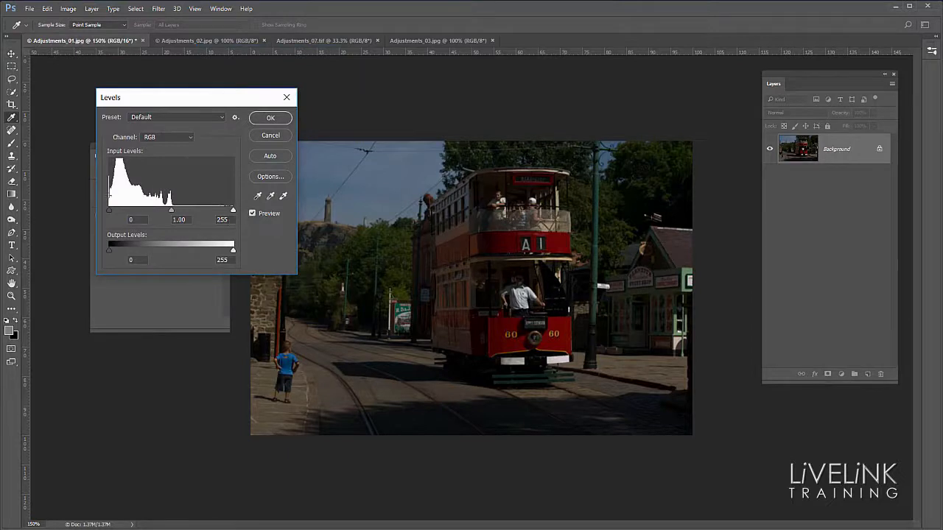
left_click_drag(233, 210, 174, 213)
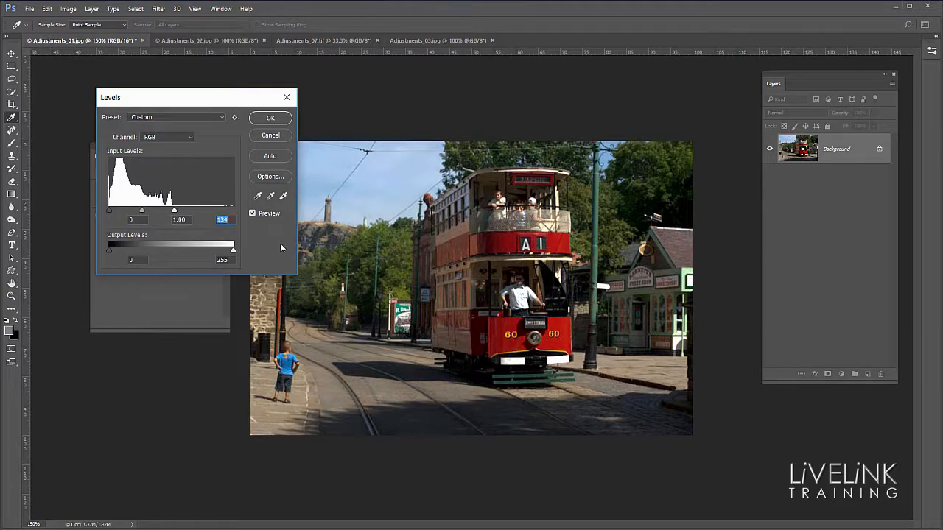
left_click(271, 119)
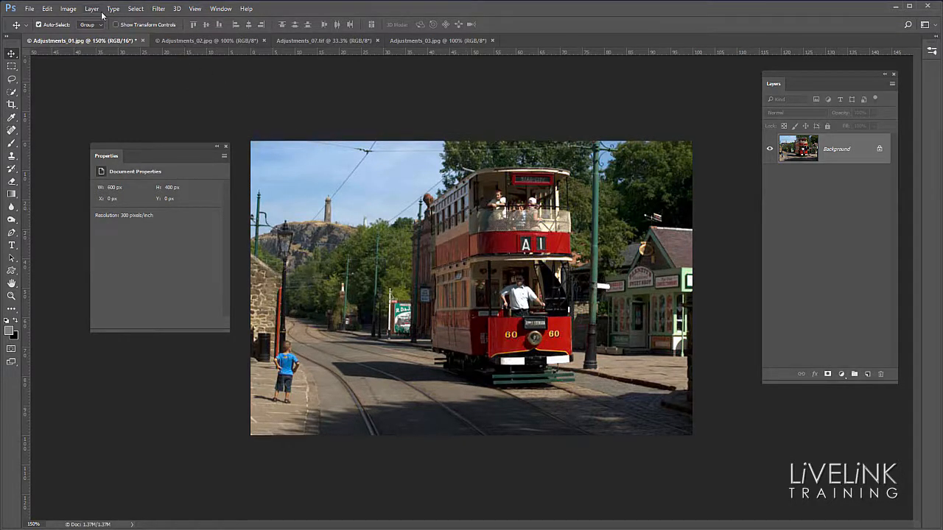
Reopen the direct Levels adjustment on the tram photo to examine its histogram, and cancel without changing anything
left_click(70, 10)
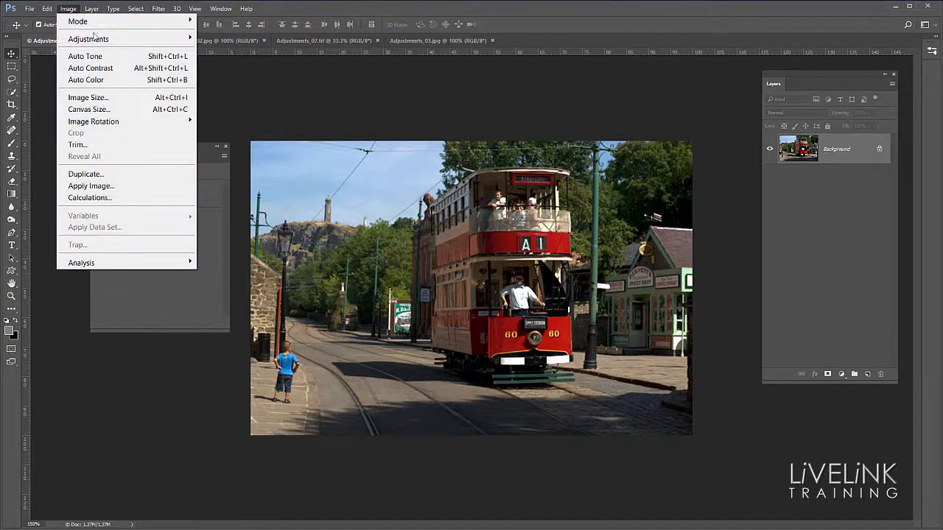
mouse_move(98, 39)
left_click(246, 51)
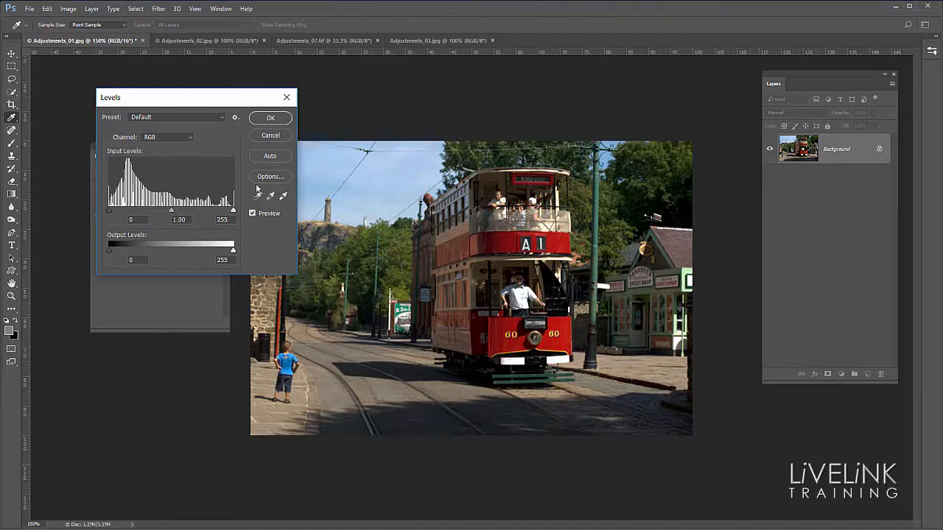
left_click(270, 136)
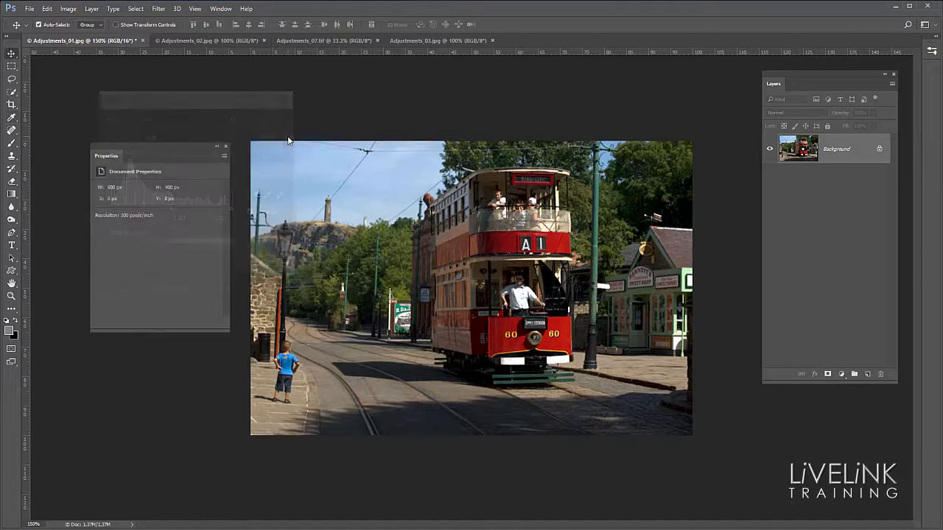
Undo the direct Levels adjustment and the Levels layer's deletion, and toggle that layer's visibility to compare the tram photo
left_click(48, 9)
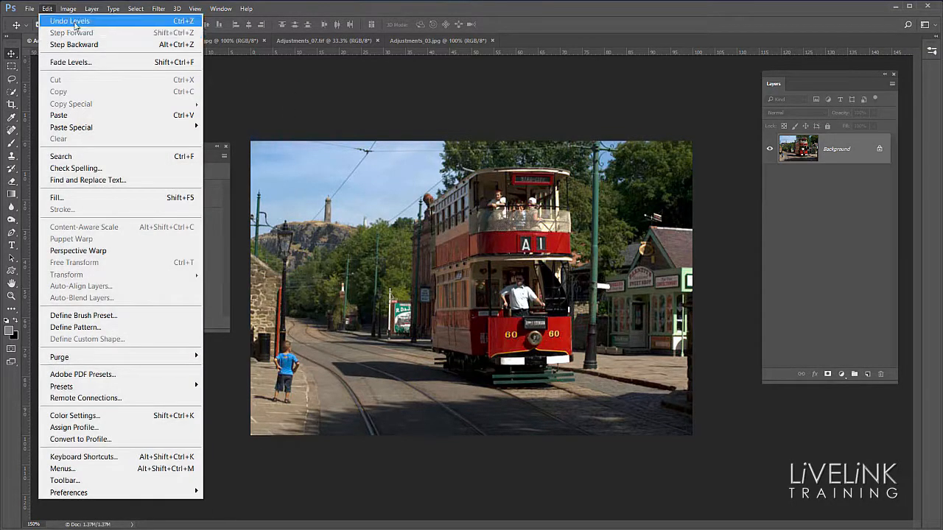
left_click(63, 22)
left_click(46, 8)
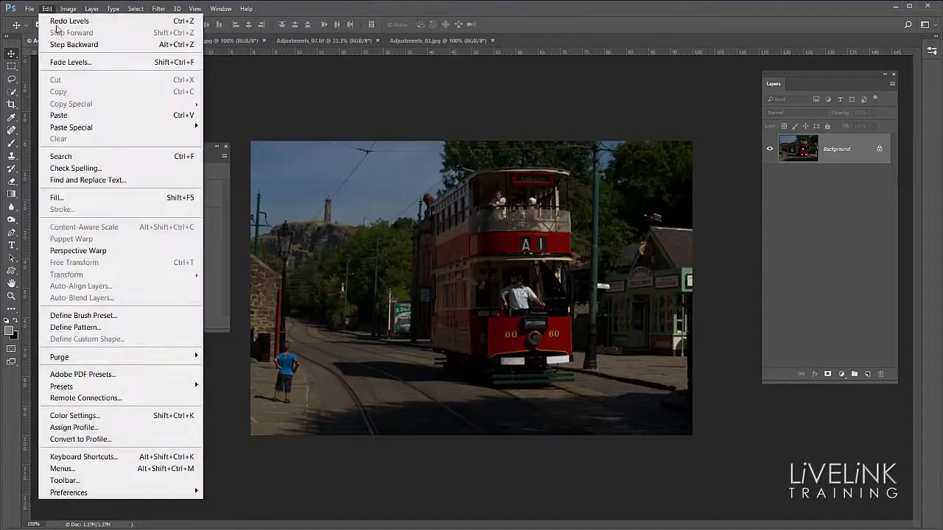
left_click(66, 41)
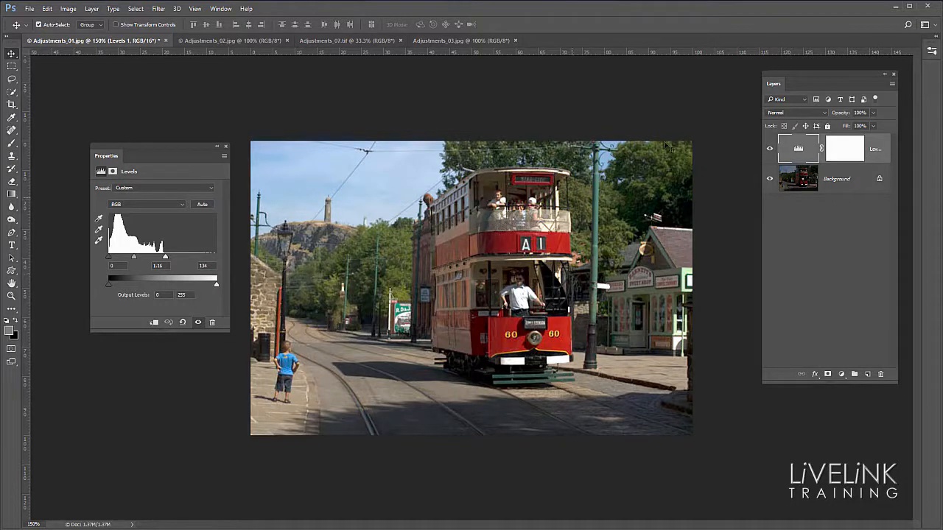
left_click(771, 150)
left_click(771, 150)
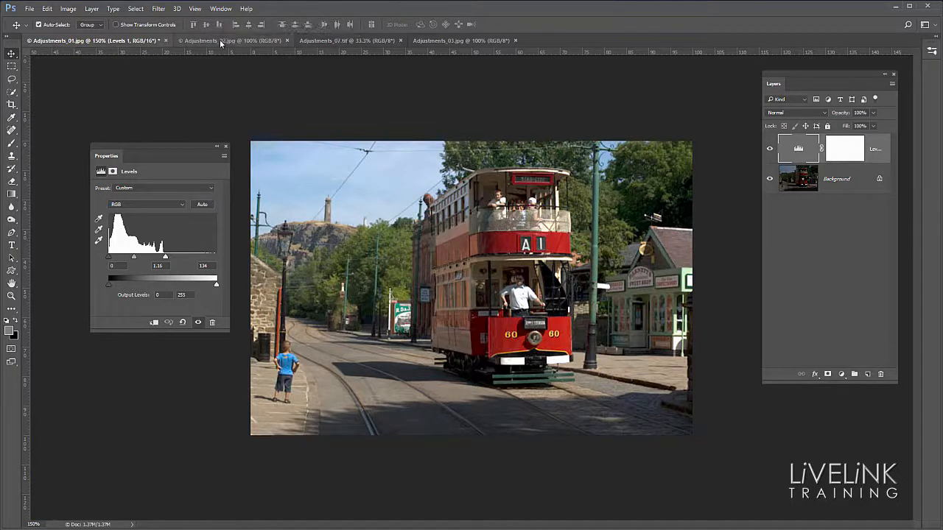
In Adjustments_07.tif, add a Levels adjustment layer with a black input level of 52 and a midtone value of 0.81
left_click(347, 39)
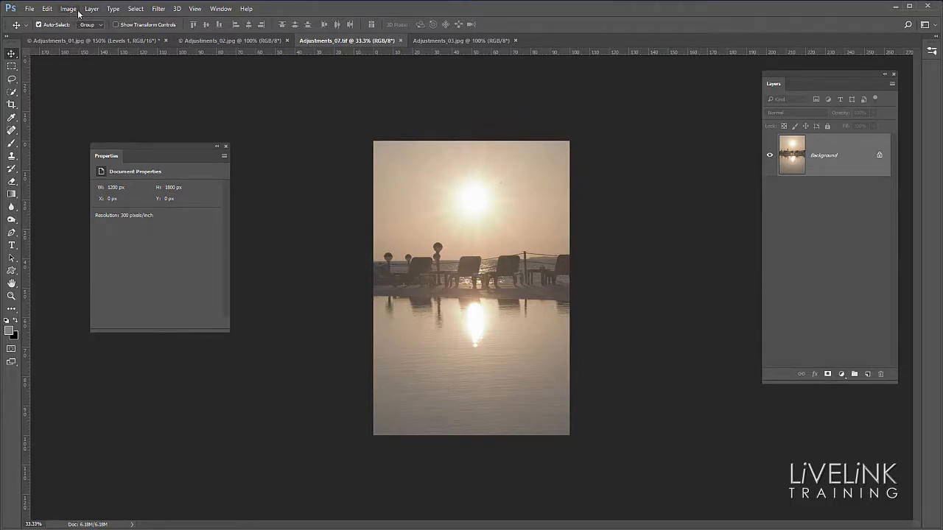
left_click(841, 374)
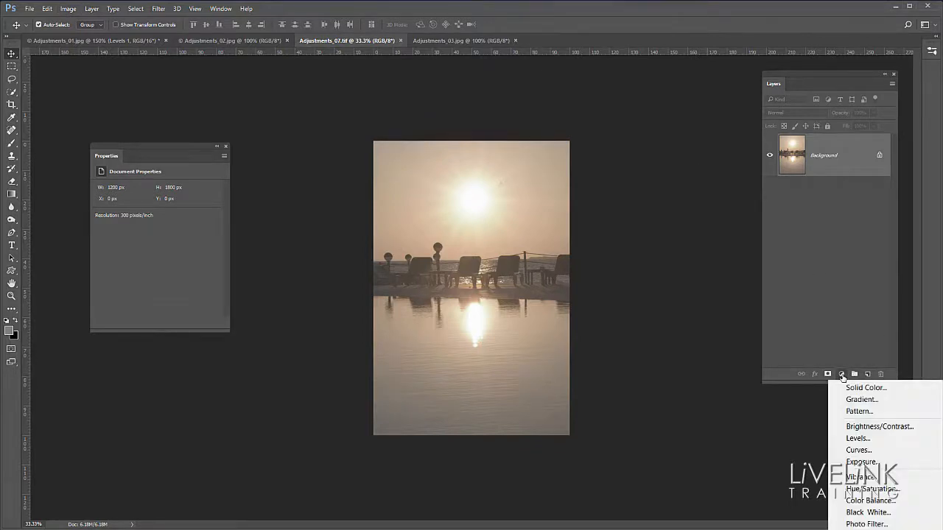
left_click(852, 440)
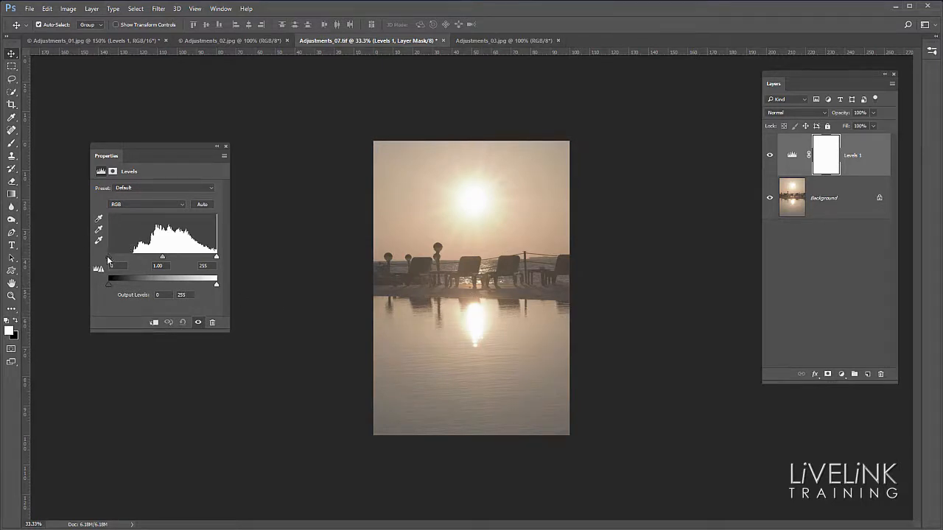
left_click_drag(107, 260, 132, 260)
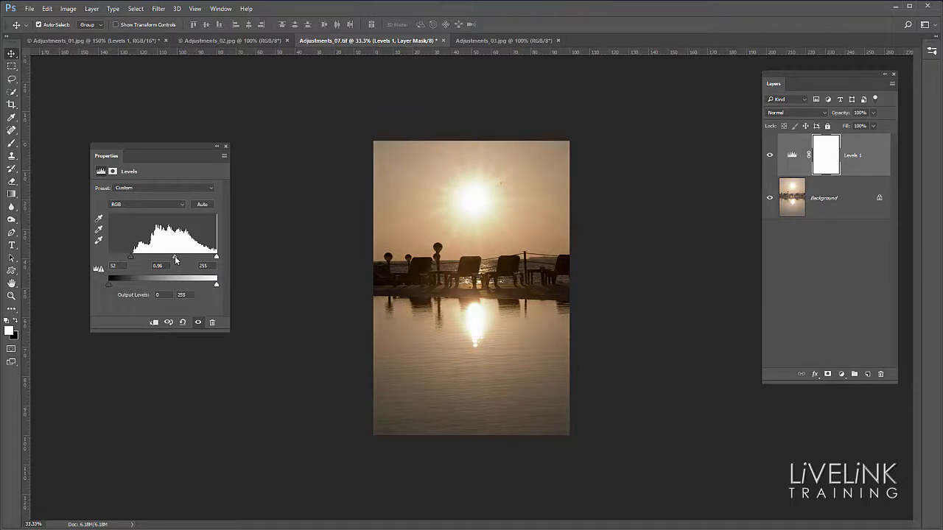
left_click_drag(176, 260, 181, 260)
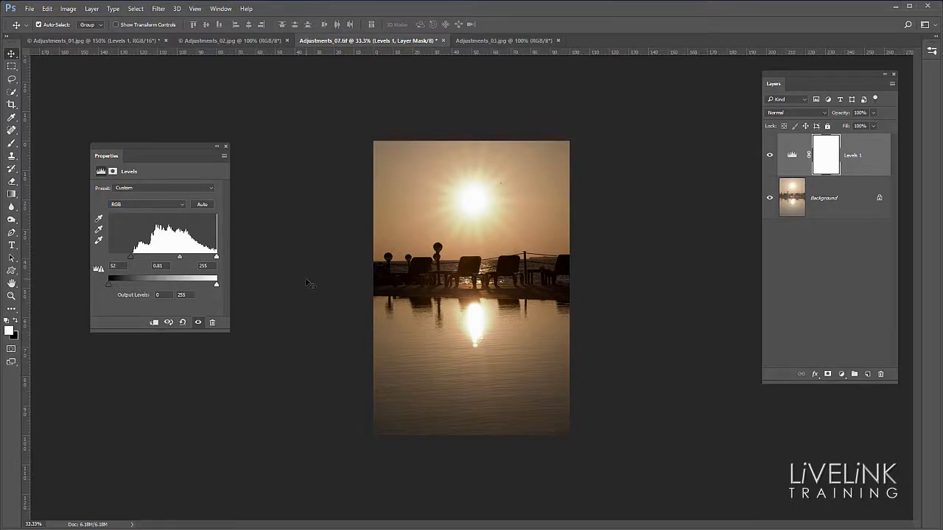
Toggle the Levels layer's visibility repeatedly to compare the sunset photo before and after the correction
left_click(771, 155)
left_click(771, 156)
left_click(770, 156)
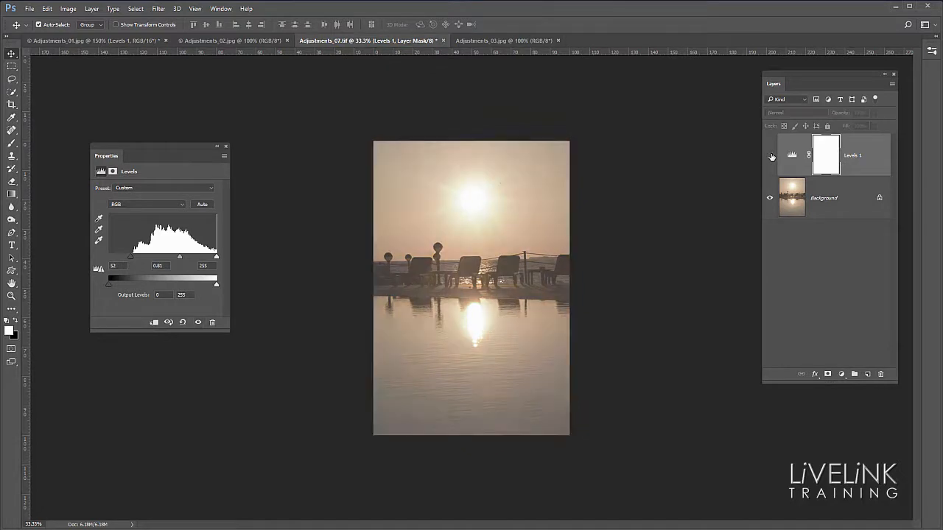
left_click(771, 155)
left_click(771, 156)
left_click(771, 155)
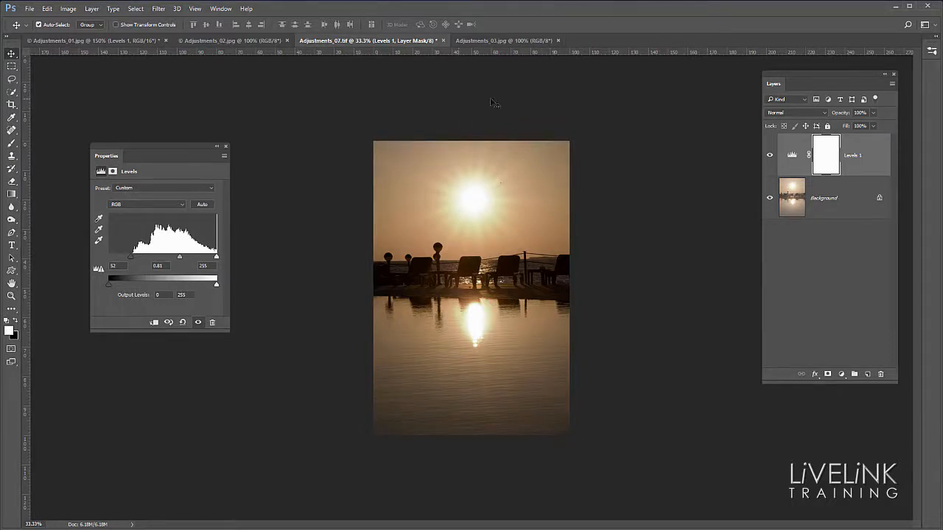
In Adjustments_03.jpg, add a Levels adjustment layer with the white input level at 184 and the black input level at 54
left_click(494, 42)
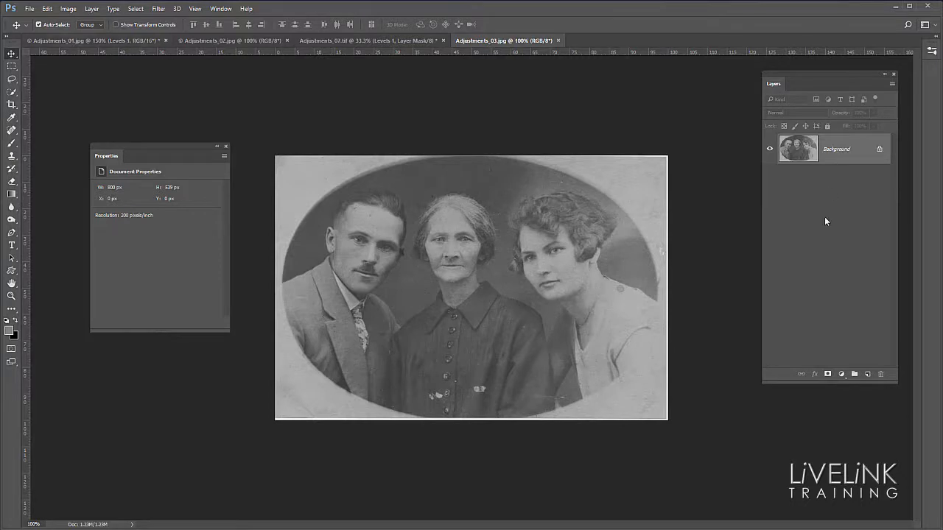
left_click(841, 374)
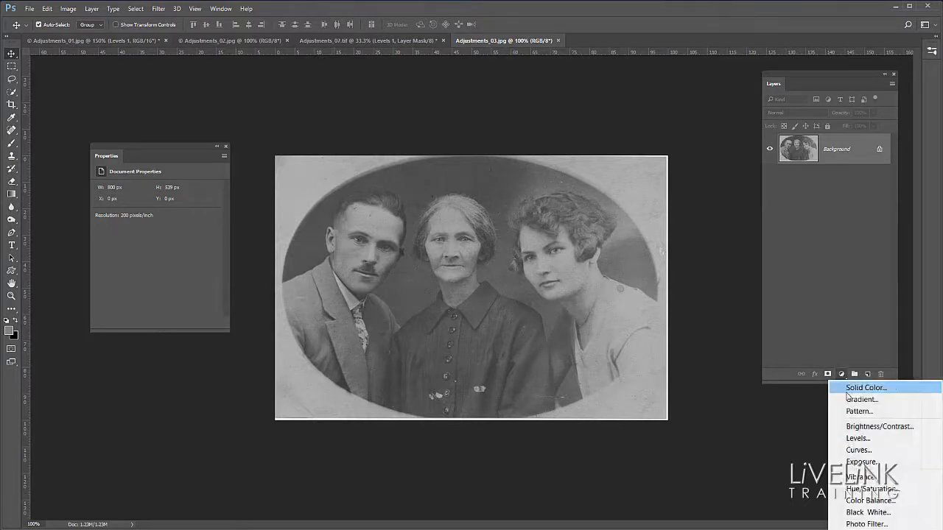
left_click(859, 439)
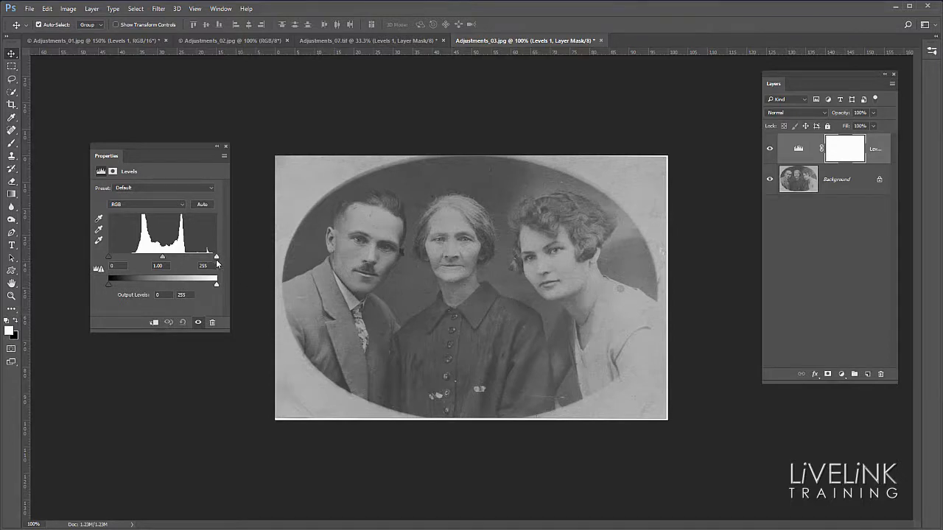
left_click_drag(217, 257, 187, 258)
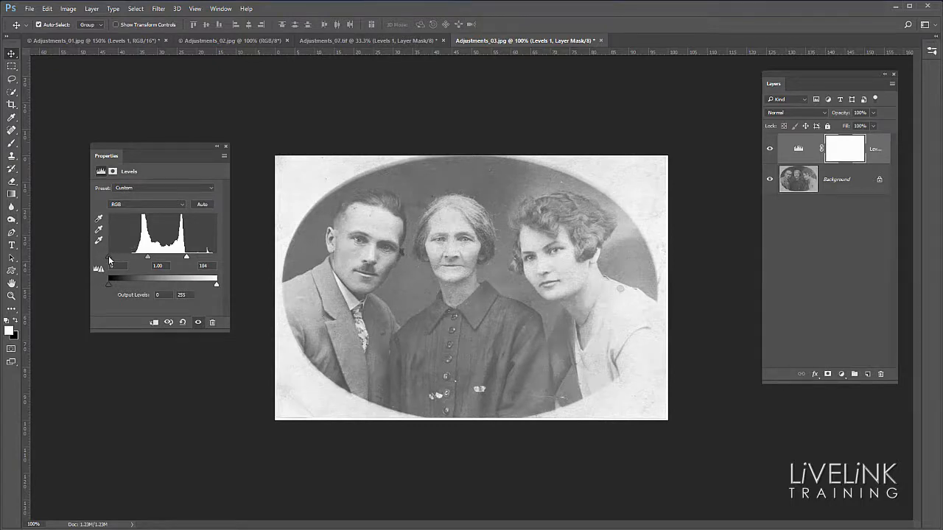
left_click_drag(110, 260, 133, 260)
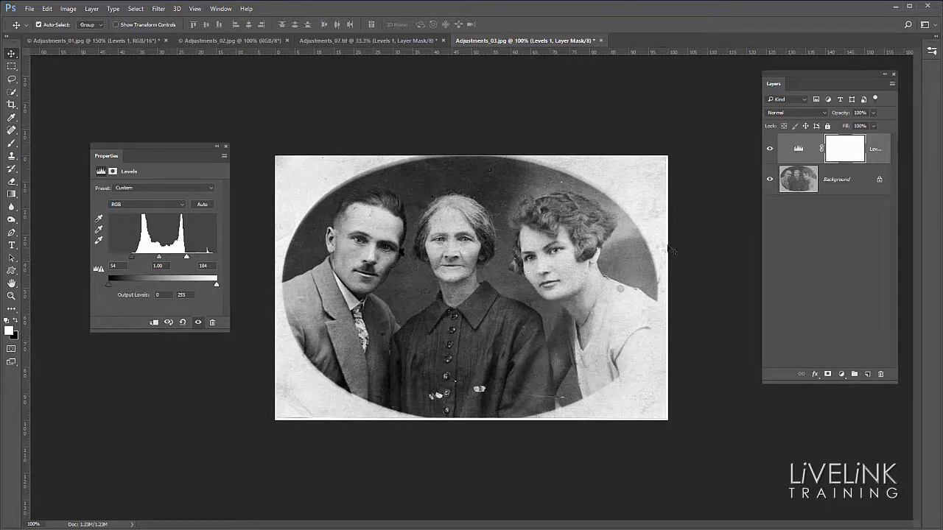
Toggle the Levels layer's visibility to compare the old portrait before and after the correction
left_click(770, 150)
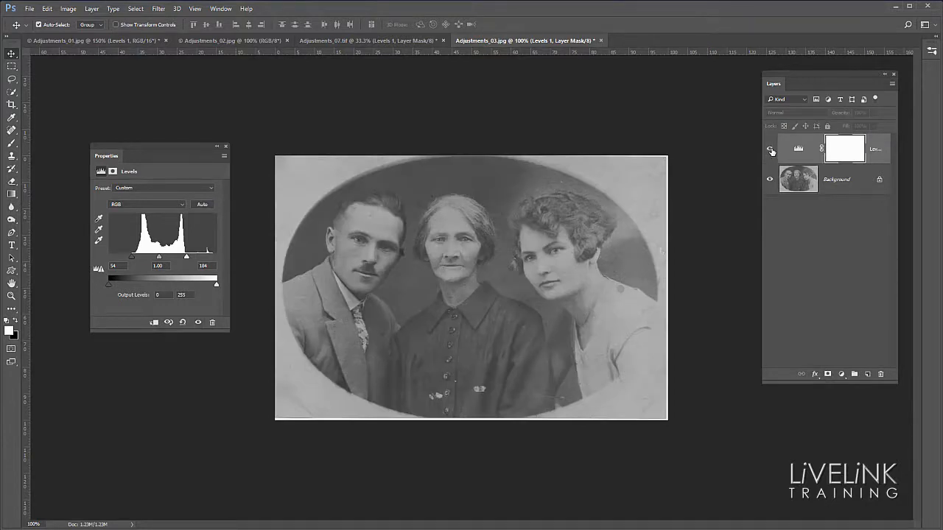
left_click(771, 151)
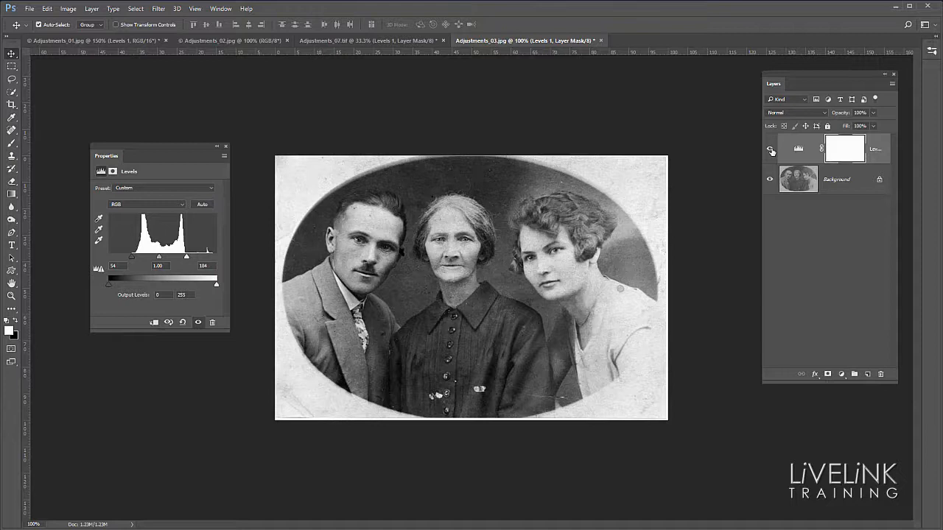
left_click(771, 150)
left_click(771, 150)
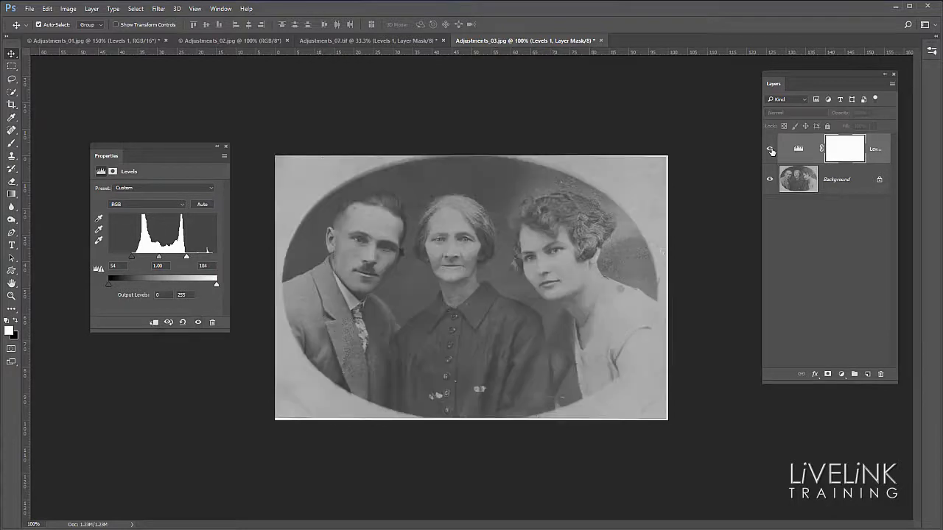